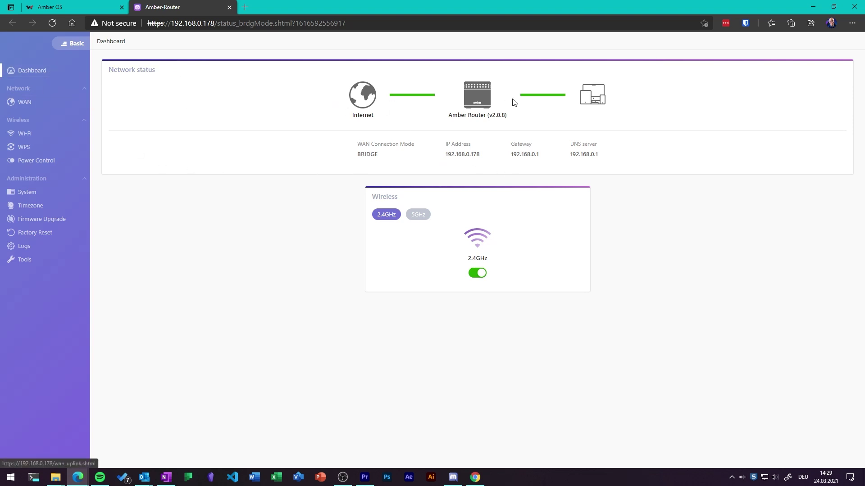
Step: Examine the PPPoE fields in the router's WAN set-up, and set the connection mode back to Bridge Mode without applying
{"action": "left_click", "coordinate": [26, 107]}
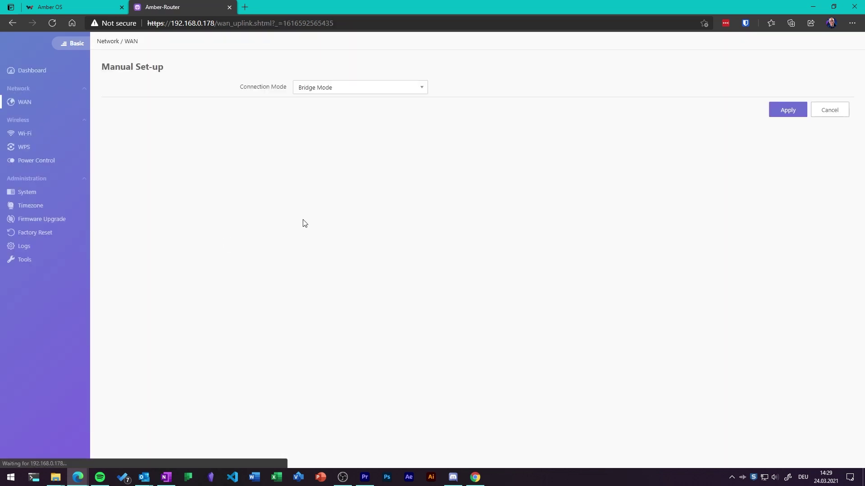
{"action": "left_click", "coordinate": [338, 93]}
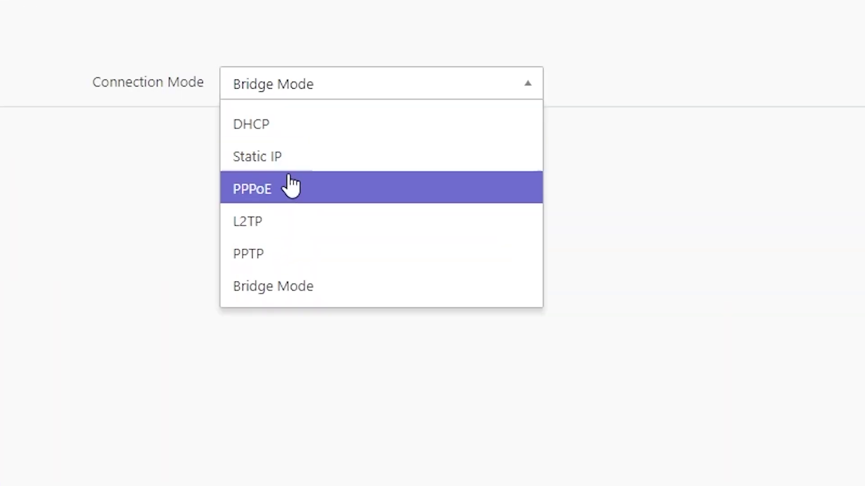
{"action": "left_click", "coordinate": [316, 187]}
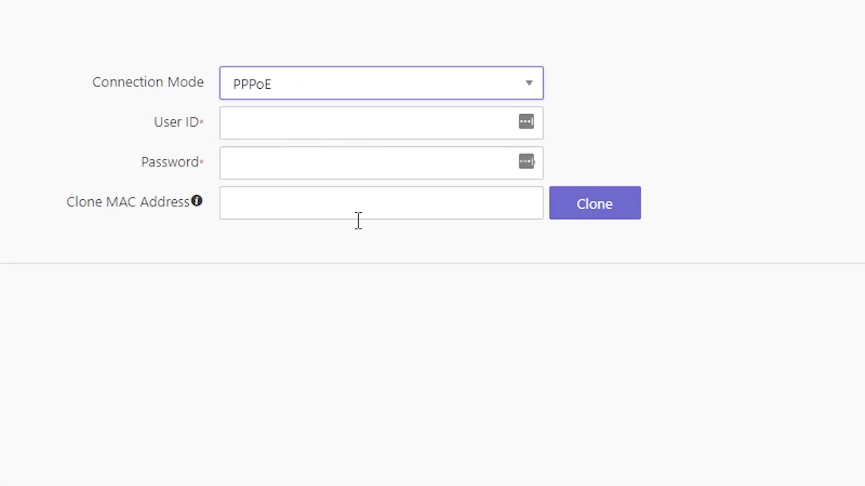
{"action": "left_click", "coordinate": [339, 89]}
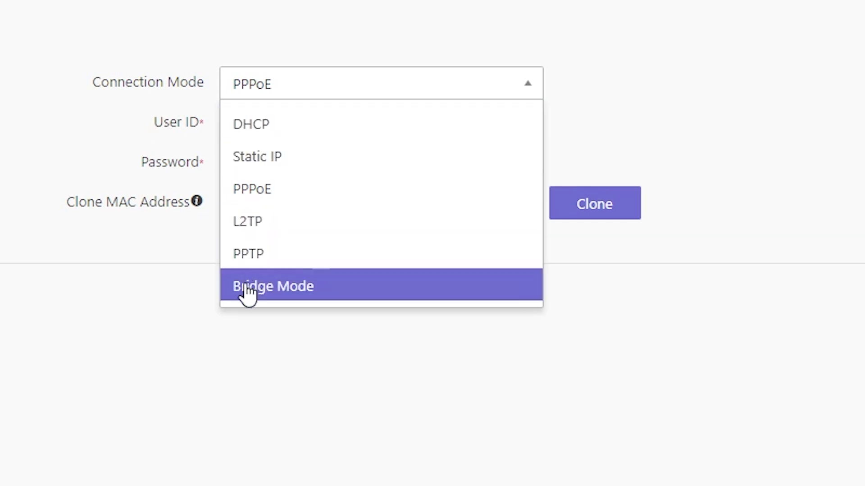
{"action": "left_click", "coordinate": [425, 292]}
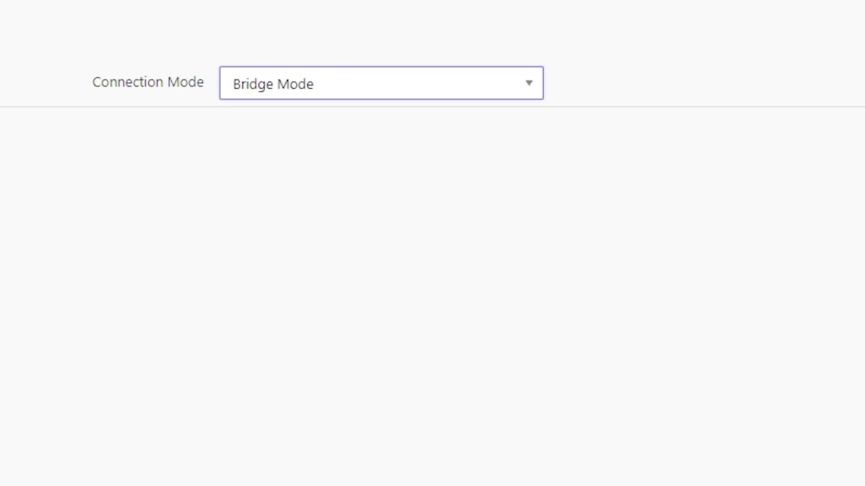
Step: Review the network status and the 5GHz and 2.4GHz wireless status on the router dashboard
{"action": "left_click", "coordinate": [33, 76]}
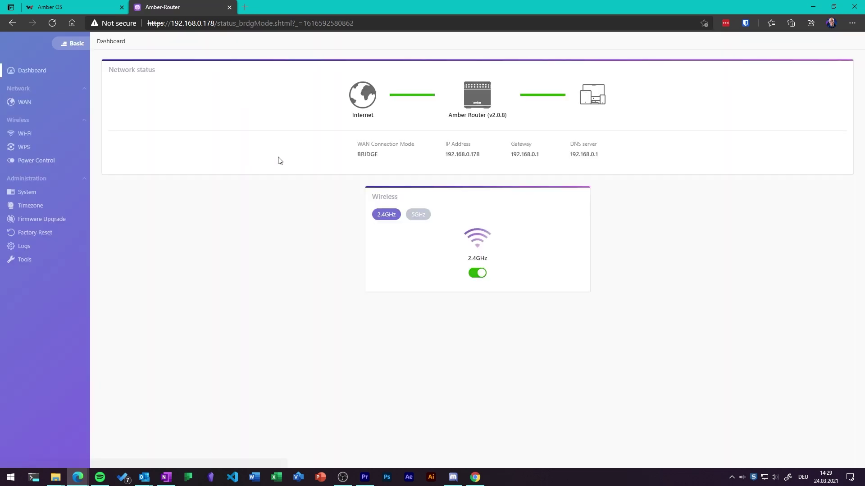
{"action": "left_click_drag", "start_coordinate": [280, 160], "coordinate": [371, 152]}
{"action": "left_click", "coordinate": [373, 160]}
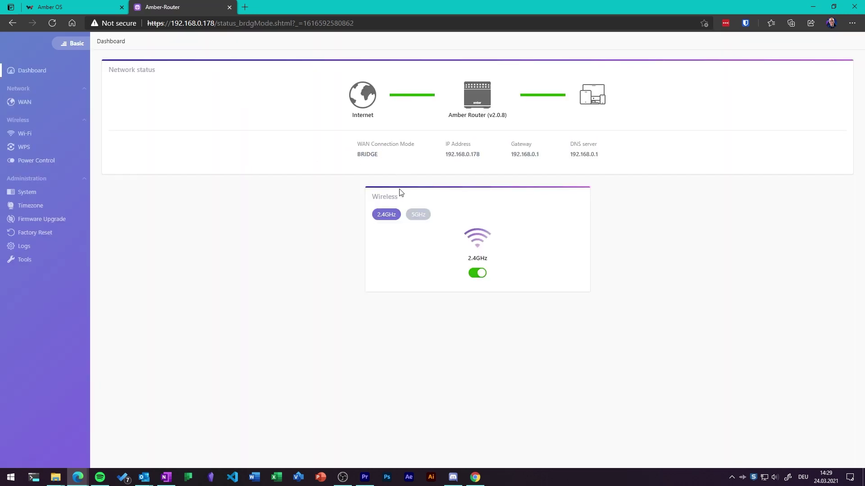
{"action": "left_click", "coordinate": [416, 215]}
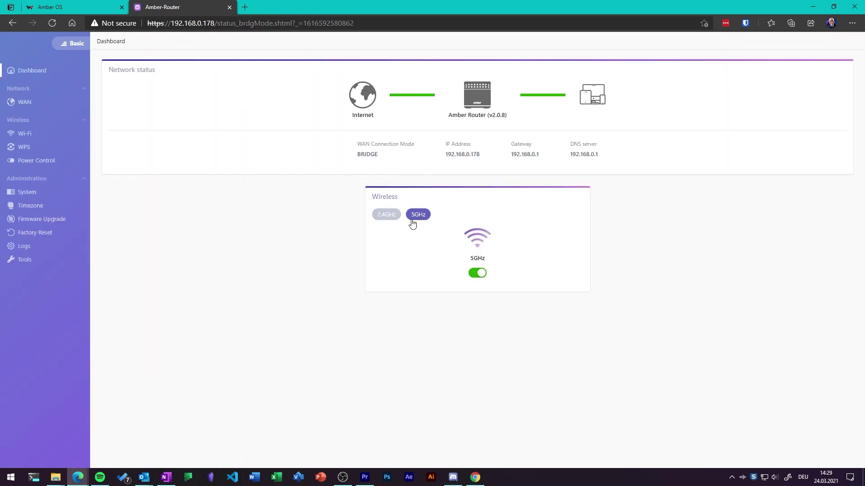
{"action": "left_click", "coordinate": [386, 216]}
Step: Review the router's Wi-Fi configuration, including the 802.11 mode options available for the 5GHz network
{"action": "left_click", "coordinate": [36, 135]}
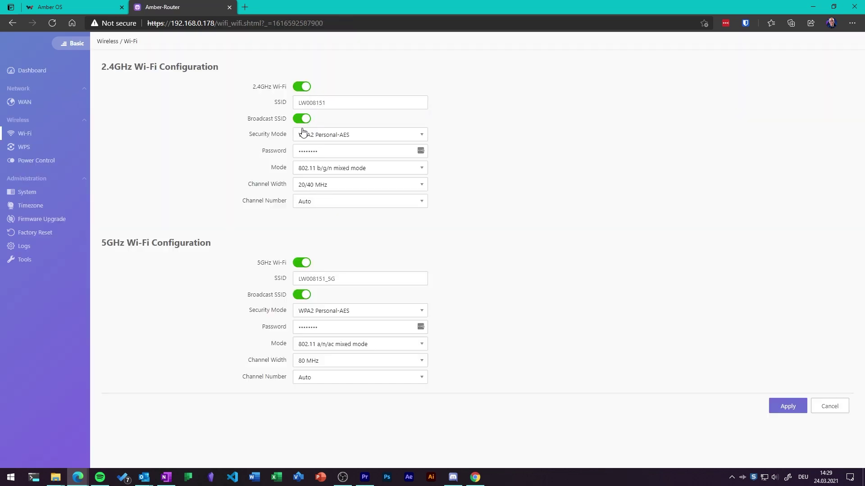
{"action": "left_click", "coordinate": [358, 349]}
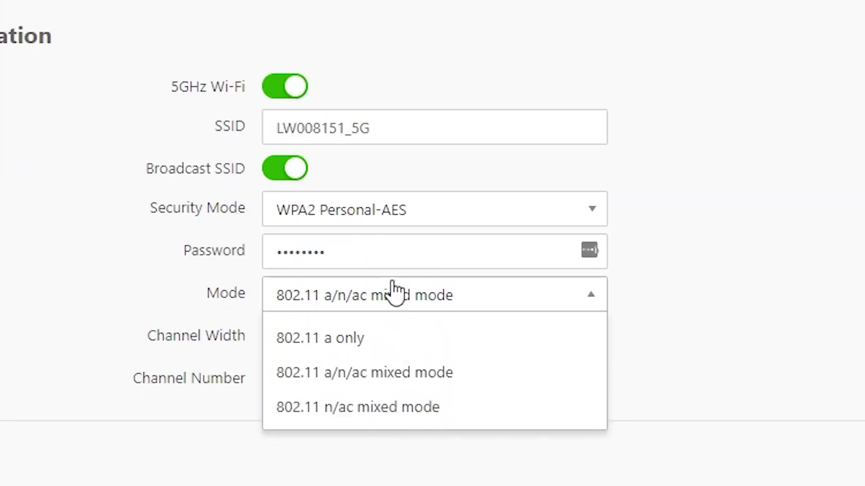
{"action": "left_click", "coordinate": [393, 290]}
{"action": "left_click", "coordinate": [336, 352]}
{"action": "left_click", "coordinate": [343, 350]}
{"action": "left_click", "coordinate": [746, 40]}
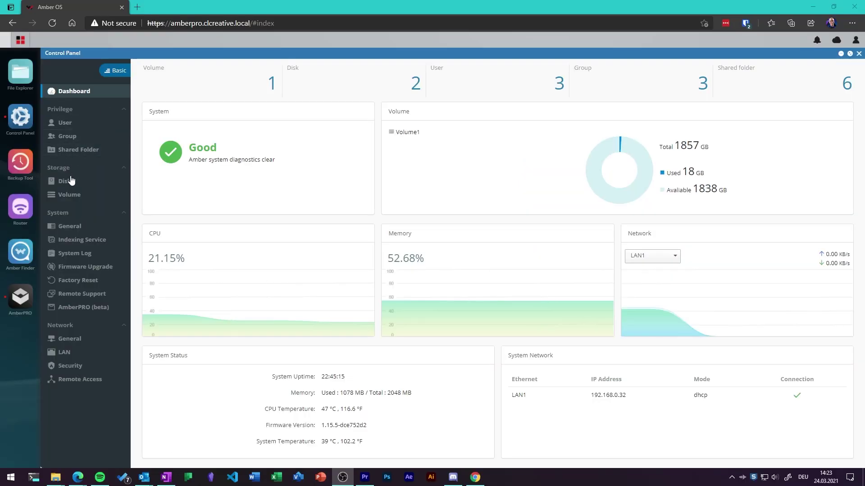
Step: Check the RAID details in the storage volume list, and open the health information for Disk1
{"action": "left_click", "coordinate": [68, 195]}
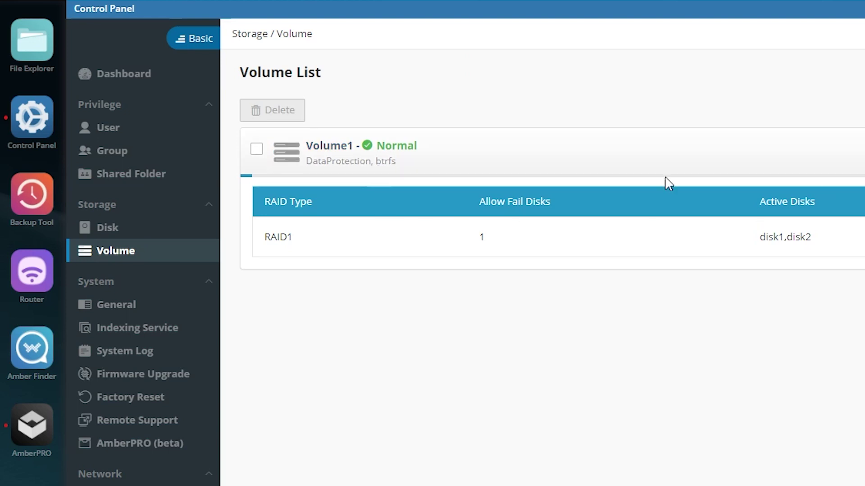
{"action": "left_click", "coordinate": [117, 225]}
{"action": "left_click", "coordinate": [439, 264]}
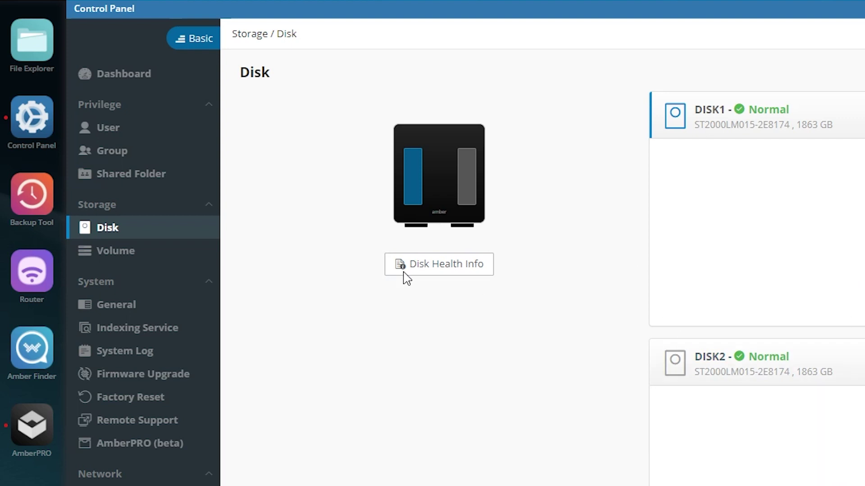
{"action": "left_click", "coordinate": [421, 266]}
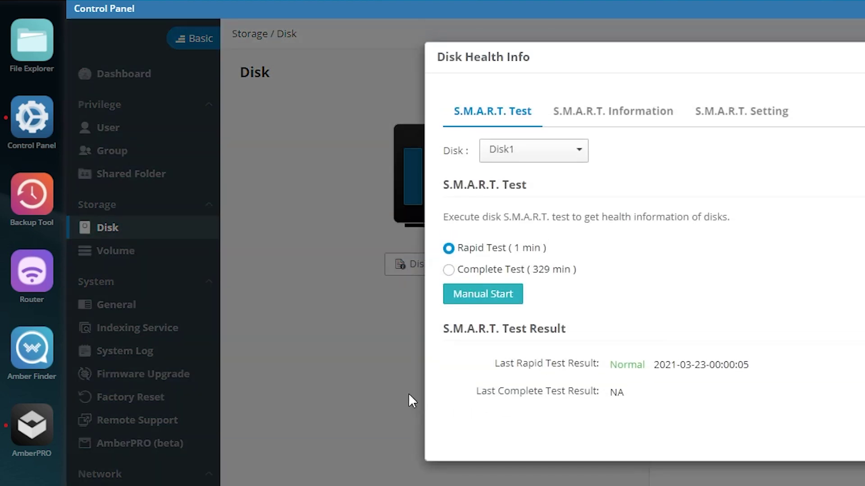
Step: Review the Complete and Rapid test options and the S.M.A.R.T. information for Disk1, and close the health information
{"action": "left_click", "coordinate": [472, 271]}
{"action": "left_click", "coordinate": [468, 250]}
{"action": "left_click", "coordinate": [651, 111]}
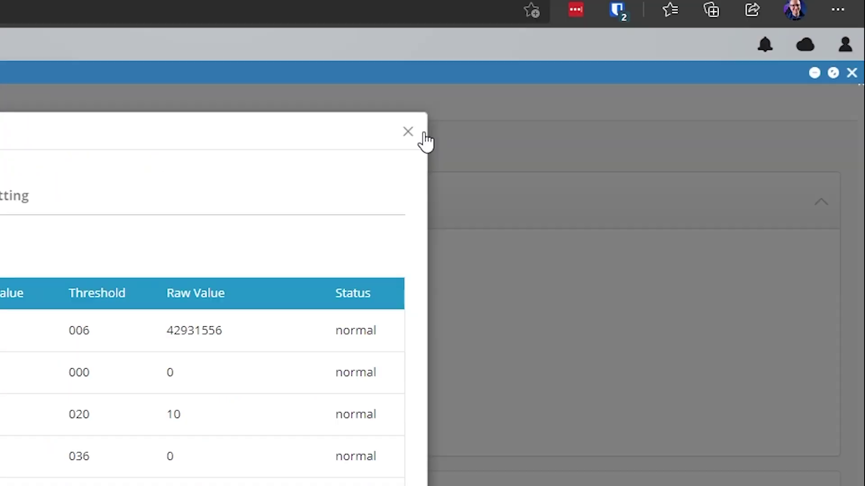
{"action": "left_click", "coordinate": [864, 57]}
Step: Read the system notifications, expand the DISK2 details, and close the notification list
{"action": "left_click", "coordinate": [864, 0]}
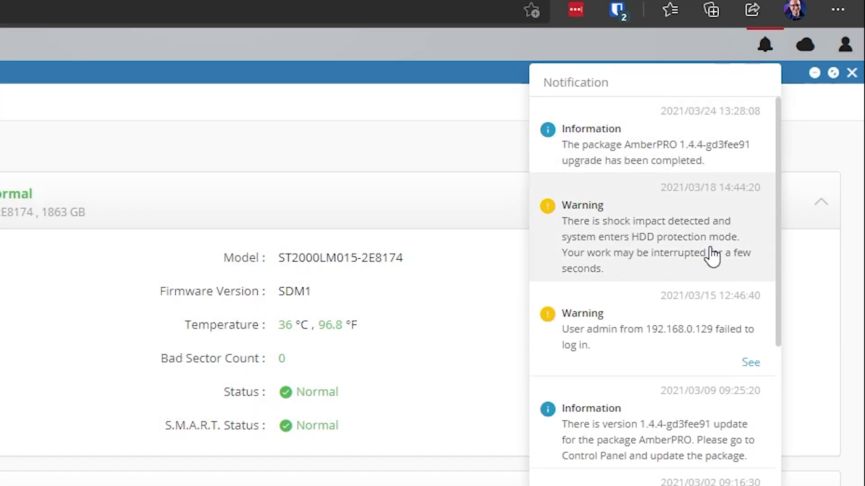
{"action": "left_click", "coordinate": [380, 185]}
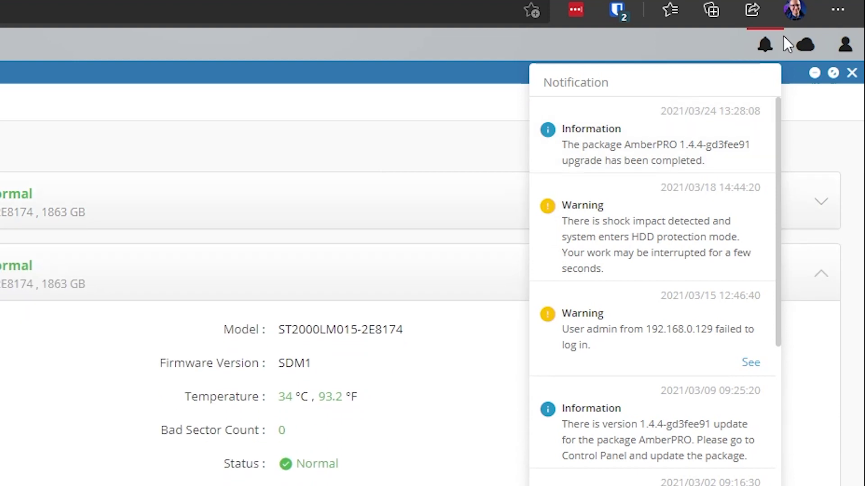
{"action": "left_click", "coordinate": [766, 44]}
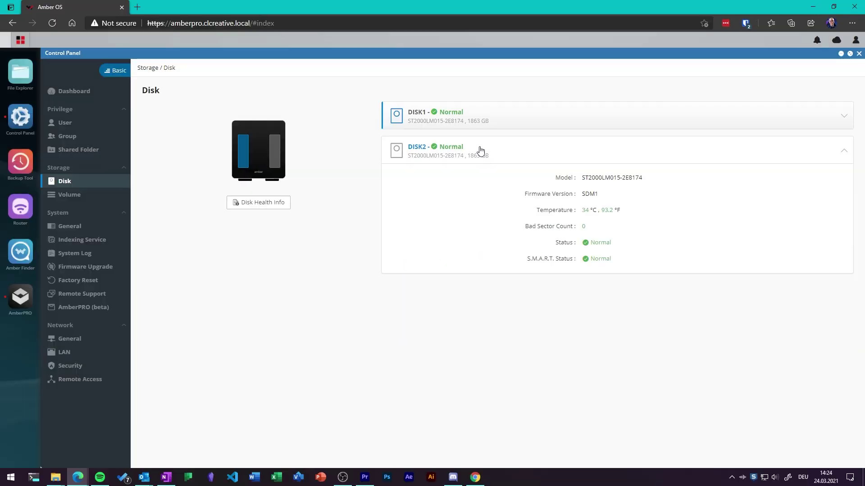
Step: Check the DISK1 details on the disk page, and return to the Control Panel dashboard
{"action": "left_click", "coordinate": [66, 270]}
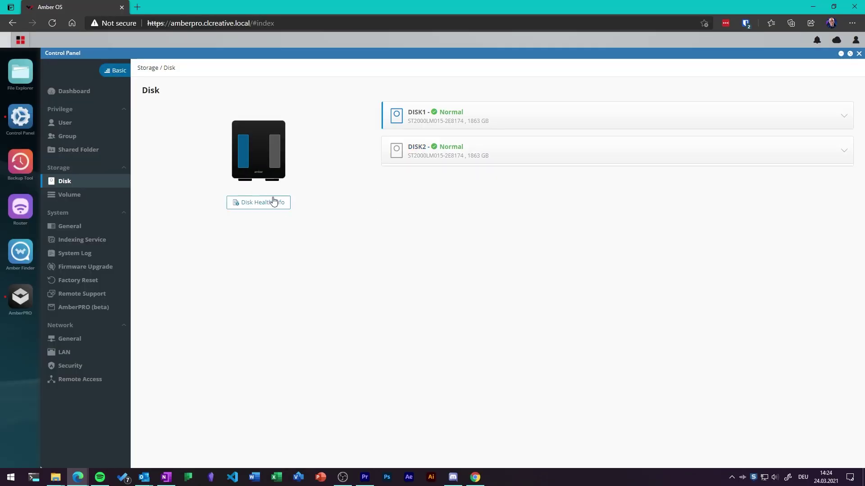
{"action": "left_click", "coordinate": [280, 160]}
{"action": "left_click", "coordinate": [244, 156]}
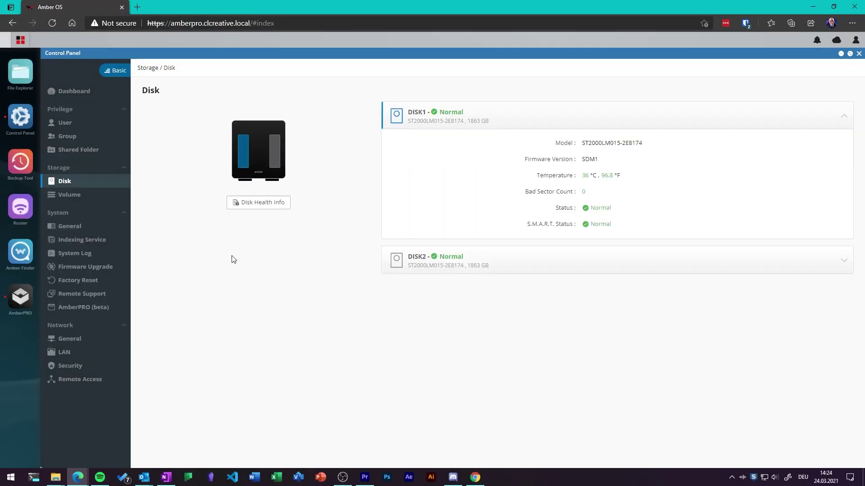
{"action": "left_click", "coordinate": [94, 100]}
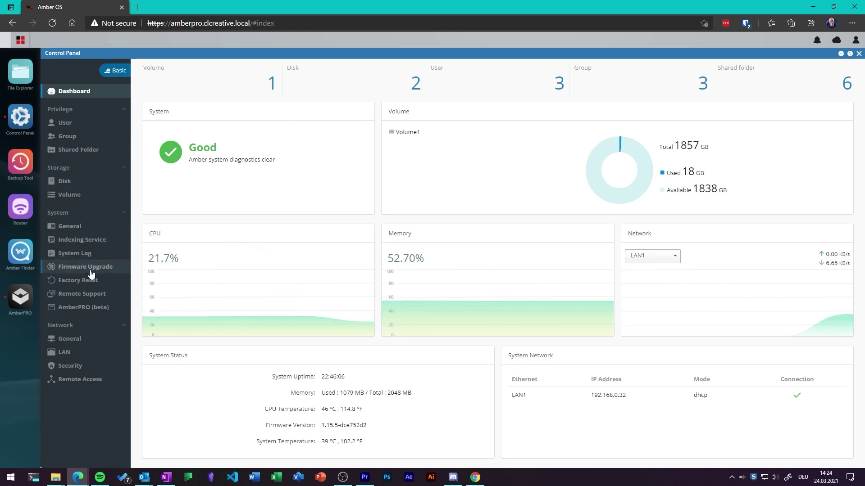
Step: Examine the snapshot schedule and retention policy of the AmberPRO folder in Backup Tool, and close it without saving
{"action": "left_click", "coordinate": [20, 162]}
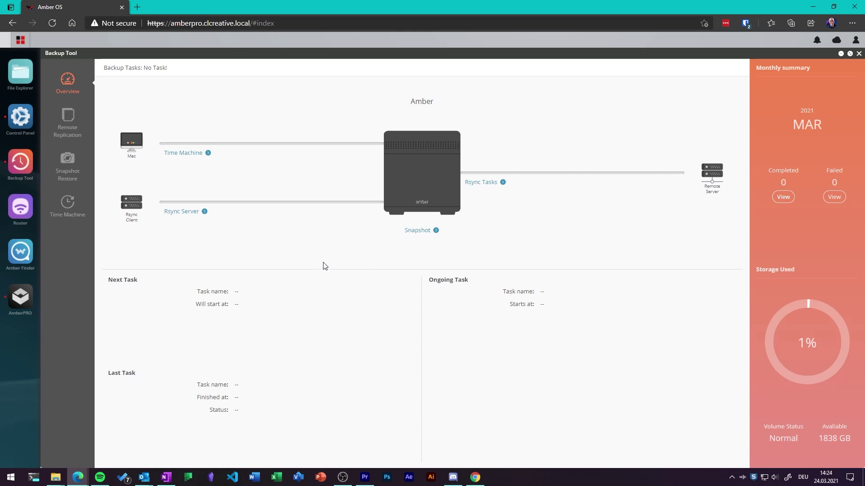
{"action": "left_click", "coordinate": [72, 167]}
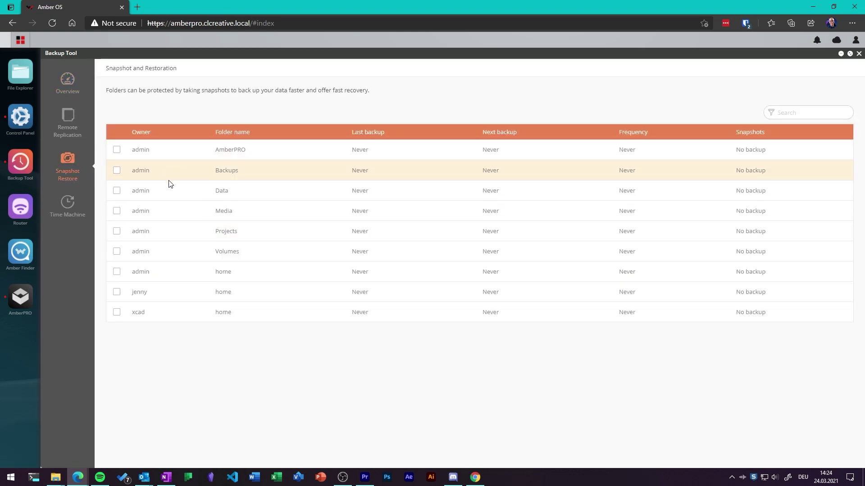
{"action": "left_click", "coordinate": [116, 150]}
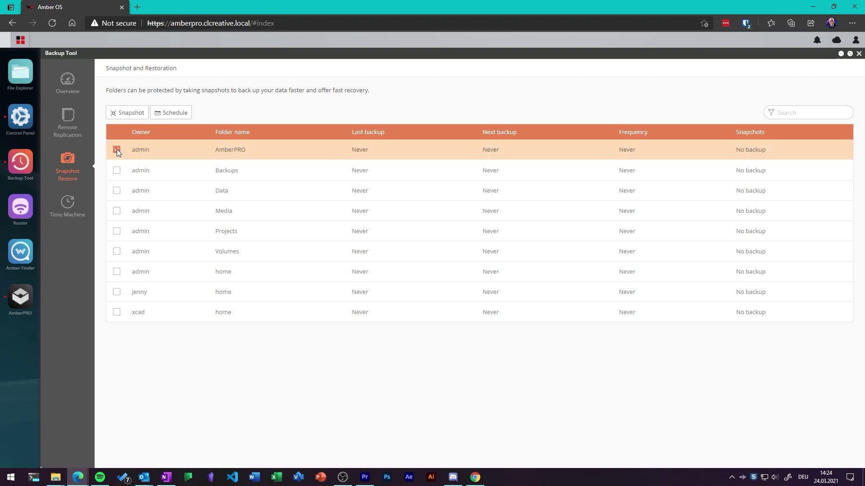
{"action": "left_click", "coordinate": [180, 114]}
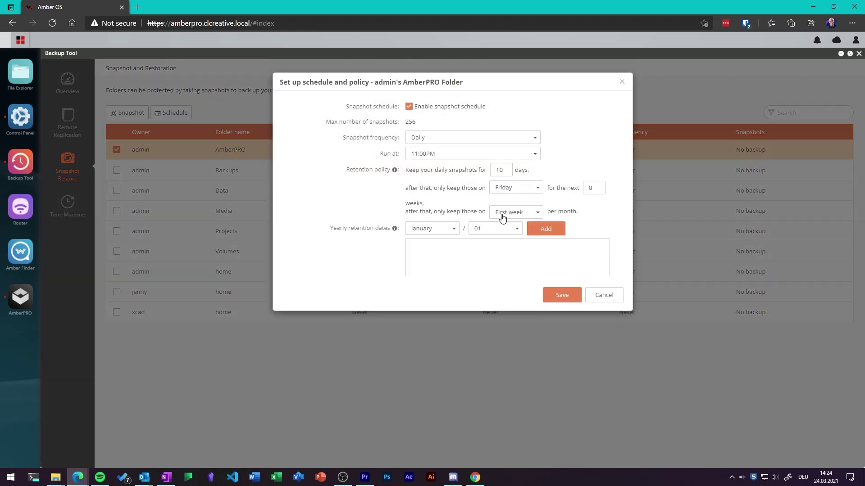
{"action": "left_click", "coordinate": [602, 297]}
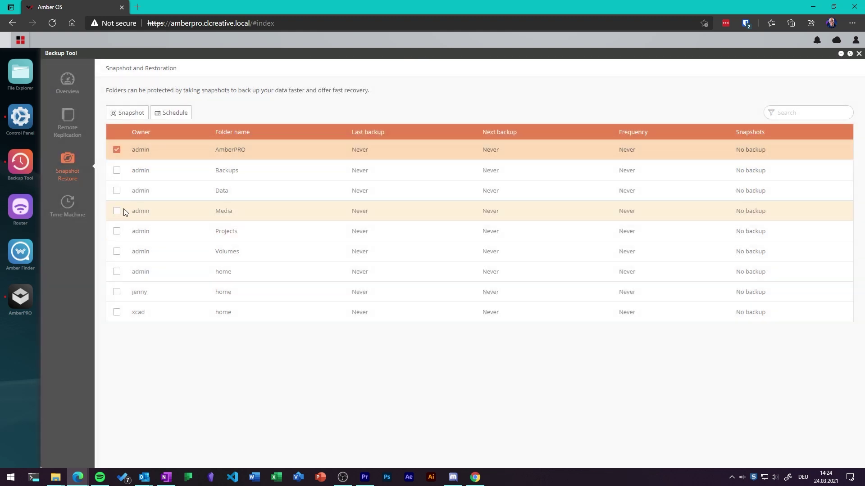
Step: Open File Explorer and go through its introduction tour to the end
{"action": "left_click", "coordinate": [20, 72]}
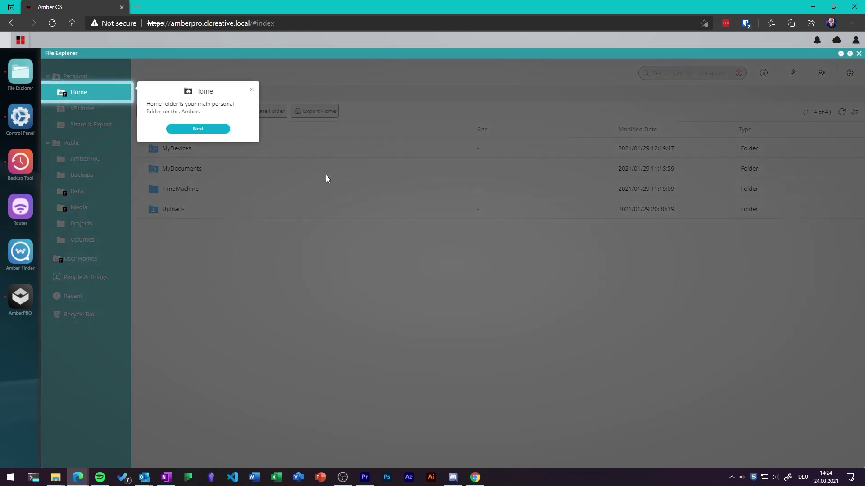
{"action": "left_click", "coordinate": [214, 130]}
{"action": "left_click", "coordinate": [206, 173]}
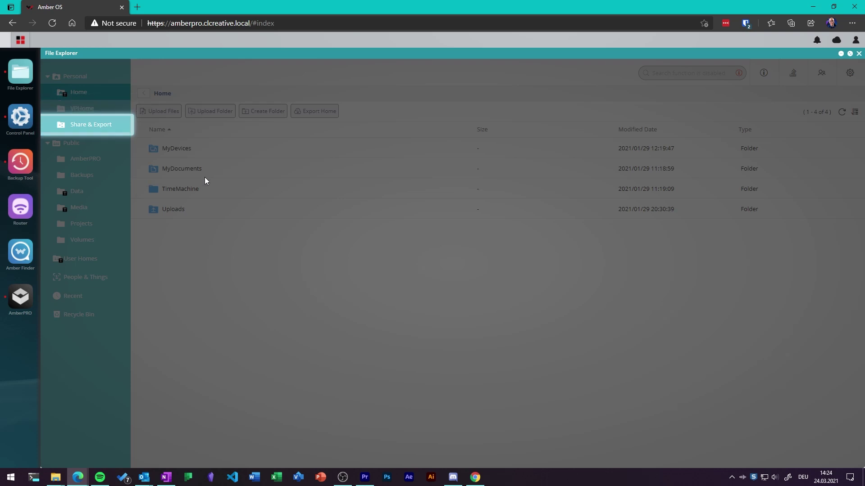
{"action": "left_click", "coordinate": [203, 183]}
{"action": "left_click", "coordinate": [196, 320]}
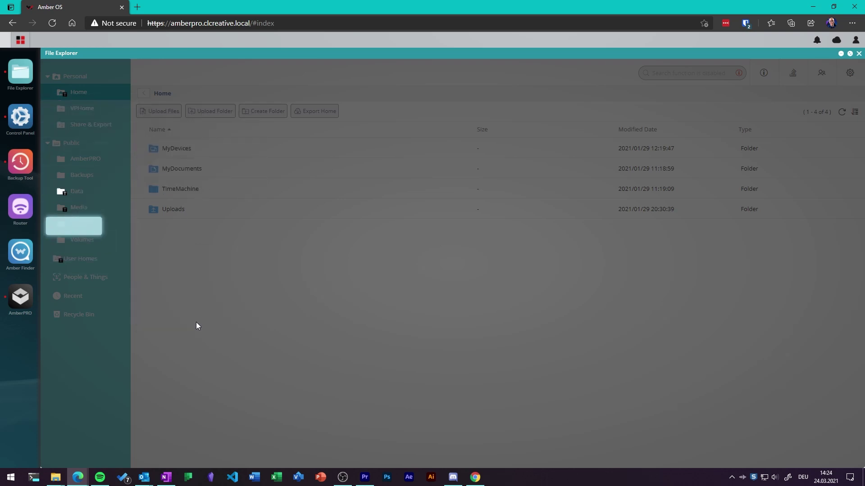
{"action": "left_click", "coordinate": [153, 244]}
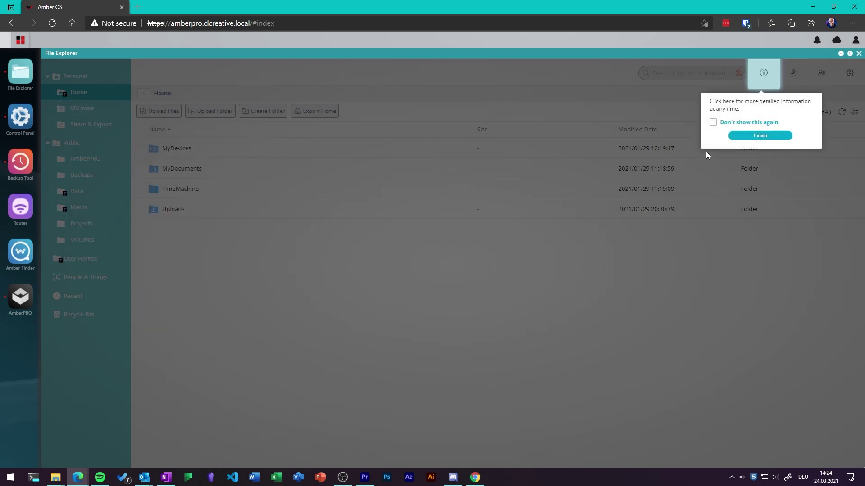
{"action": "left_click", "coordinate": [763, 133]}
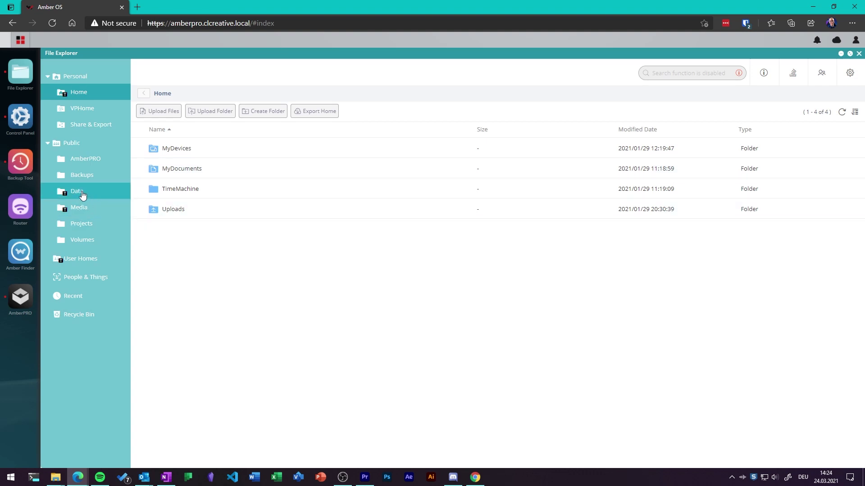
Step: Open a new outgoing share for the public AmberPRO folder, and examine its expiration options
{"action": "left_click", "coordinate": [120, 167]}
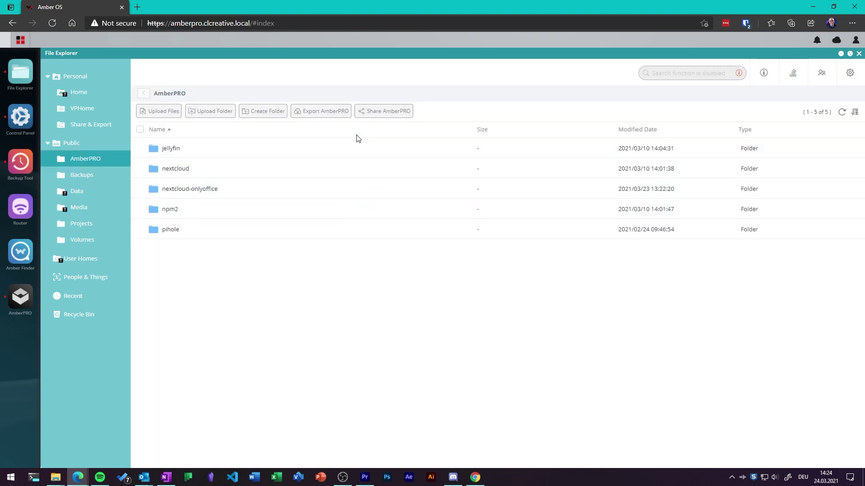
{"action": "left_click", "coordinate": [385, 110]}
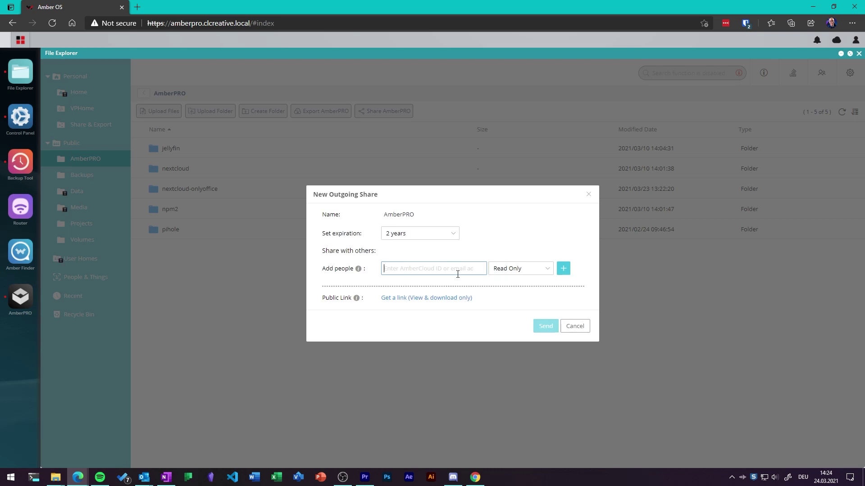
{"action": "left_click", "coordinate": [424, 234]}
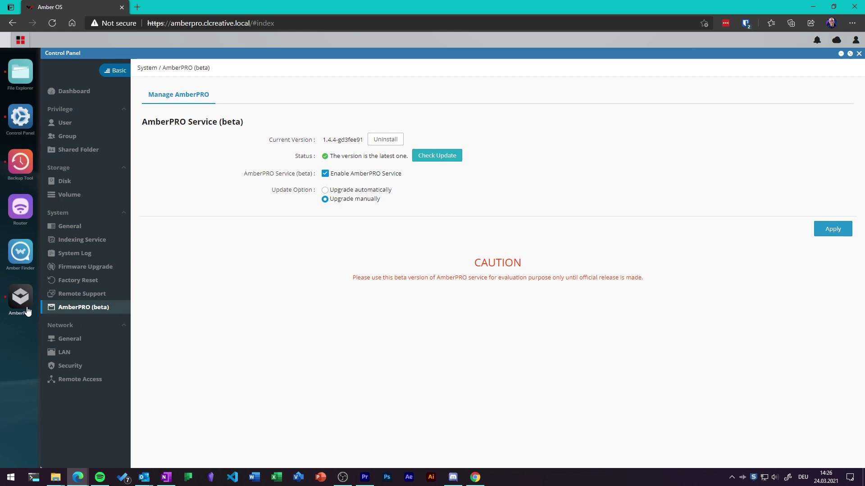
Step: Open AmberPRO to view its container apps
{"action": "left_click", "coordinate": [20, 297]}
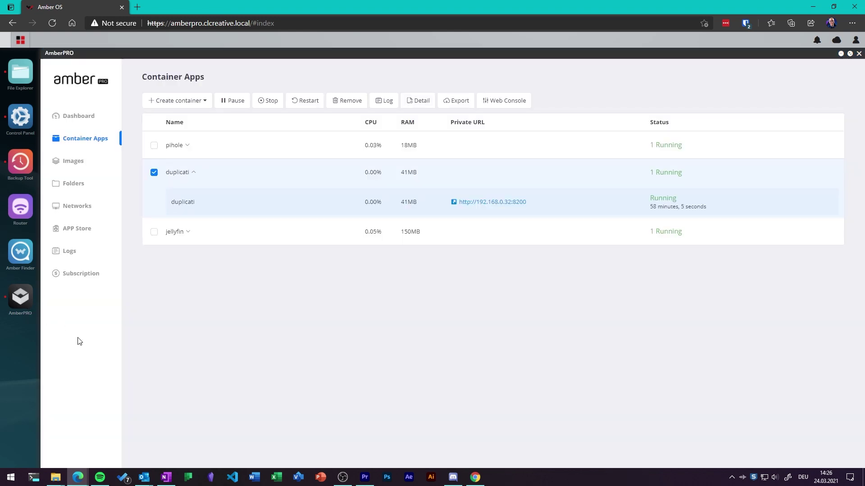
Step: Check the AmberPRO dashboard, and examine the form for manually creating a container, closing it without creating anything
{"action": "left_click", "coordinate": [82, 117]}
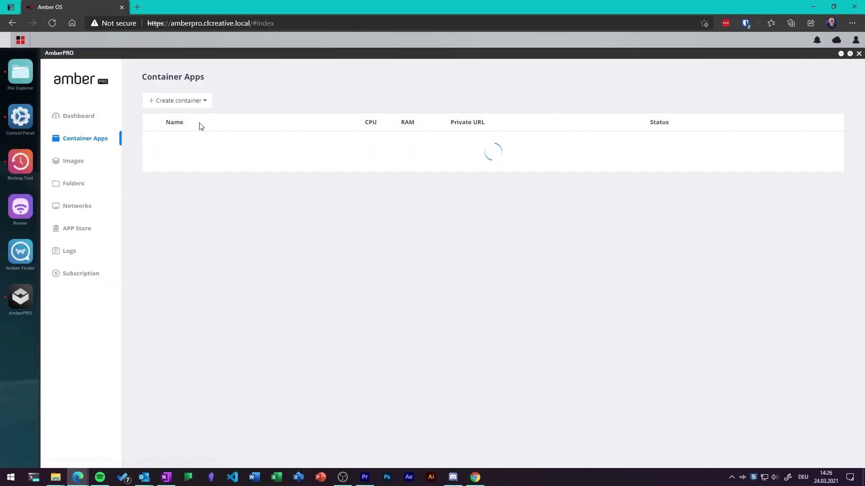
{"action": "left_click", "coordinate": [173, 103]}
{"action": "left_click", "coordinate": [182, 122]}
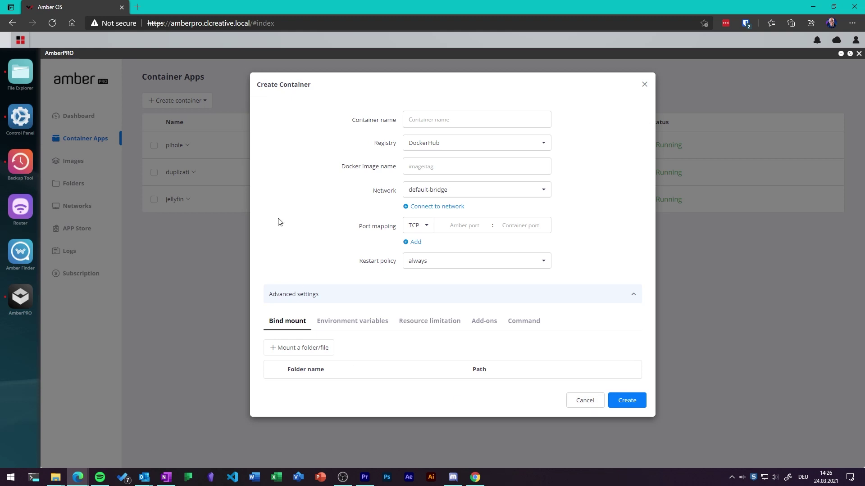
{"action": "left_click", "coordinate": [414, 118]}
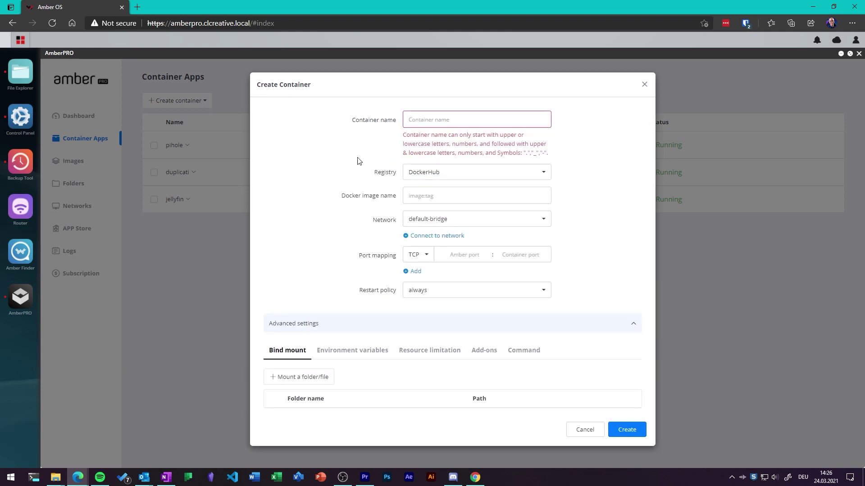
{"action": "left_click", "coordinate": [581, 429]}
Step: Examine the YAML file import for a new container, cancel it, and view the apps available for creating a container from the app store
{"action": "left_click", "coordinate": [177, 101]}
{"action": "left_click", "coordinate": [169, 136]}
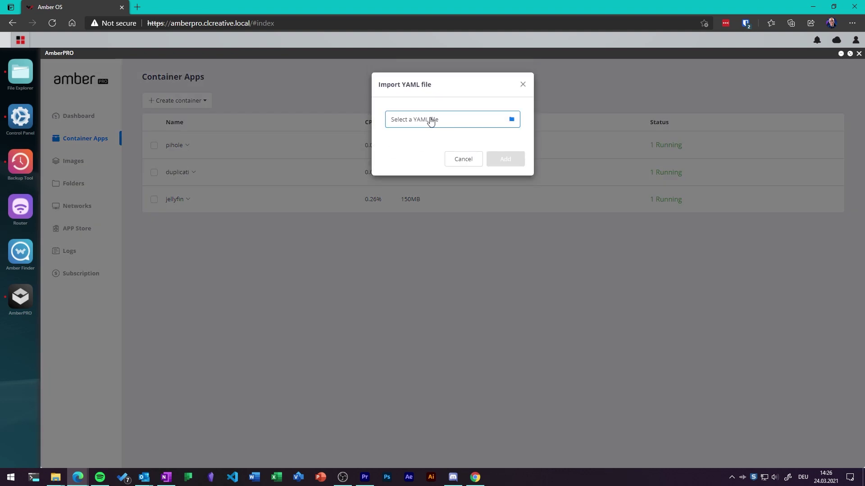
{"action": "left_click", "coordinate": [470, 160]}
{"action": "left_click", "coordinate": [193, 103]}
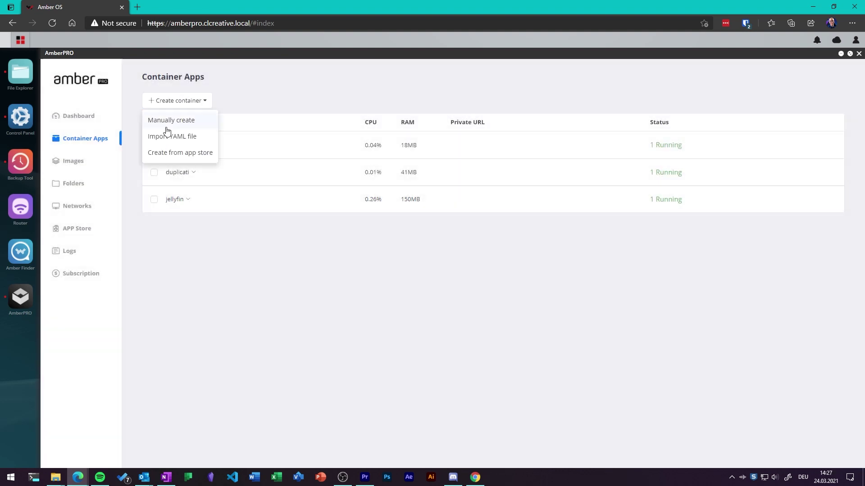
{"action": "left_click", "coordinate": [171, 153]}
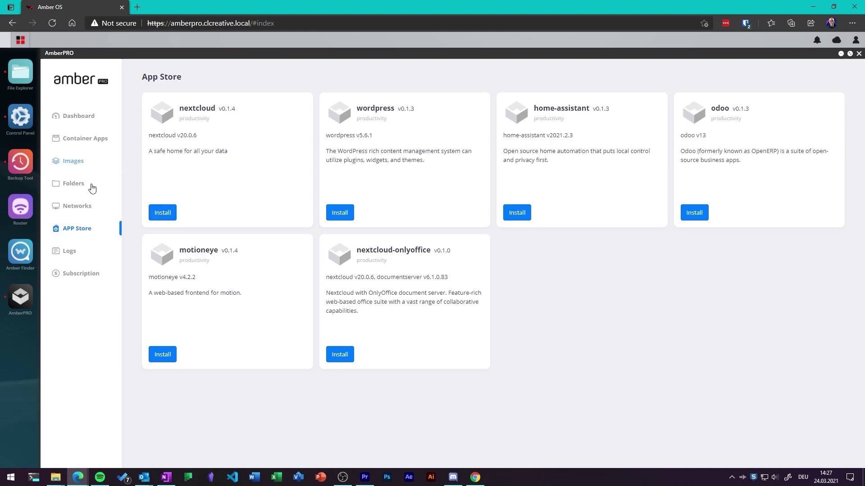
Step: Examine the AmberAnywhere subscription and the protocol and public URL options of the duplicati container, and close them without applying changes
{"action": "left_click", "coordinate": [89, 283]}
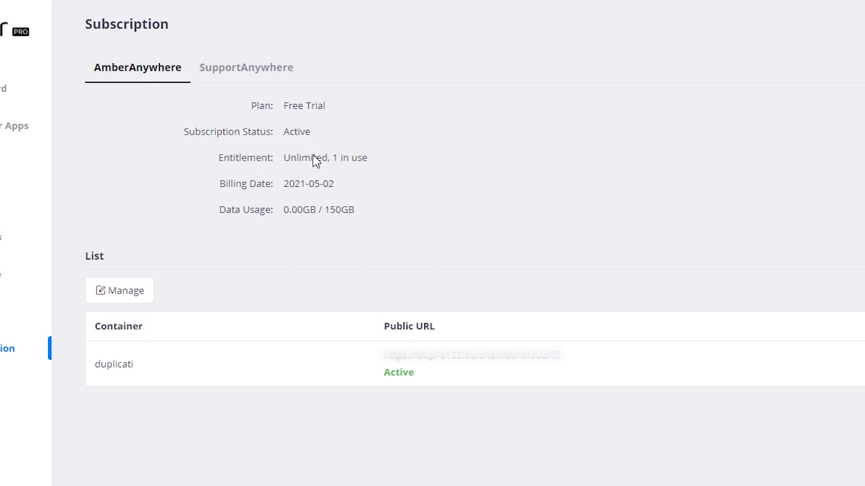
{"action": "left_click", "coordinate": [122, 295]}
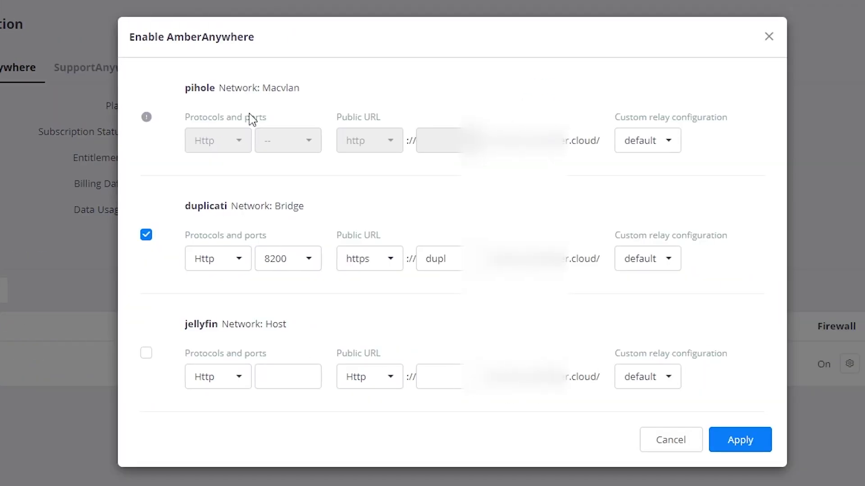
{"action": "left_click", "coordinate": [232, 264]}
{"action": "left_click", "coordinate": [231, 264]}
{"action": "left_click", "coordinate": [349, 265]}
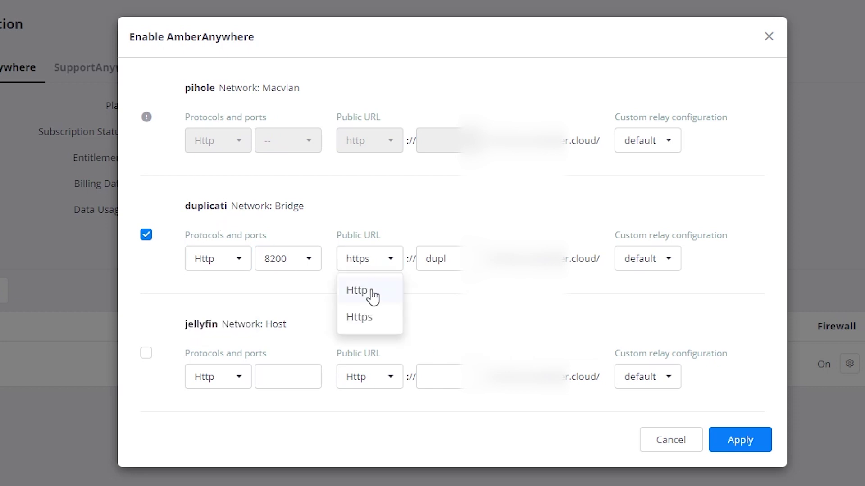
{"action": "left_click", "coordinate": [416, 259]}
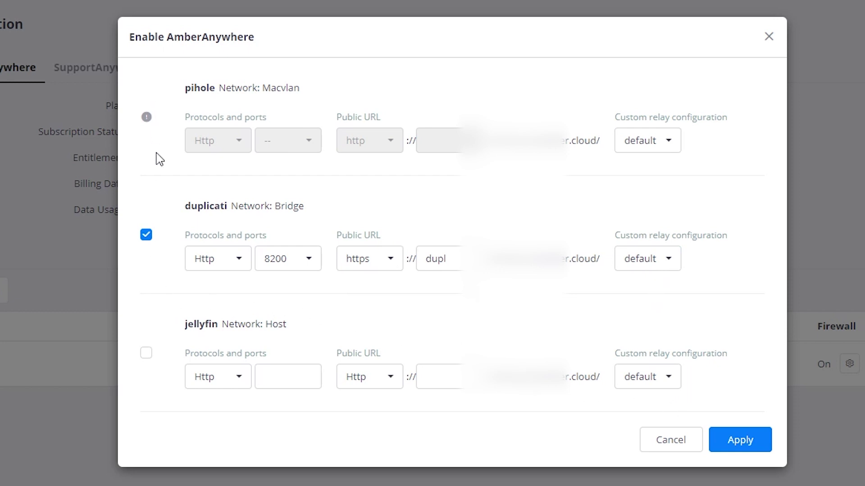
{"action": "left_click", "coordinate": [670, 440]}
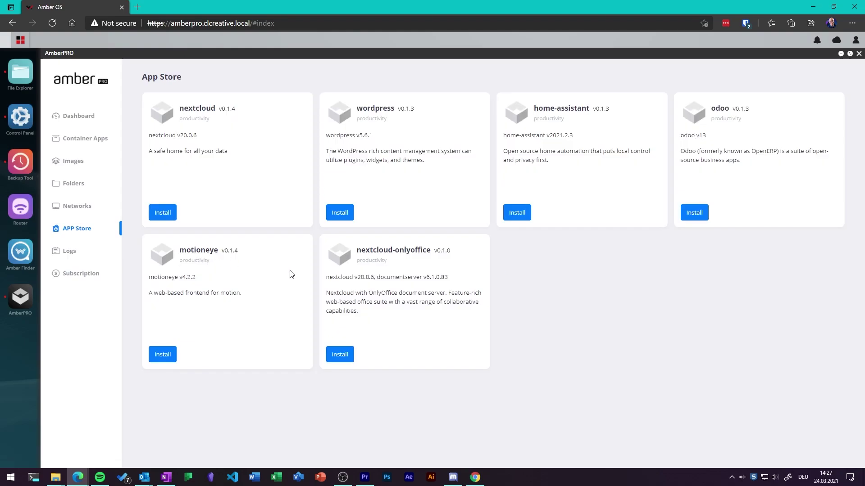
Step: Return to the container apps and expand the jellyfin container to view its private URLs
{"action": "left_click", "coordinate": [85, 140]}
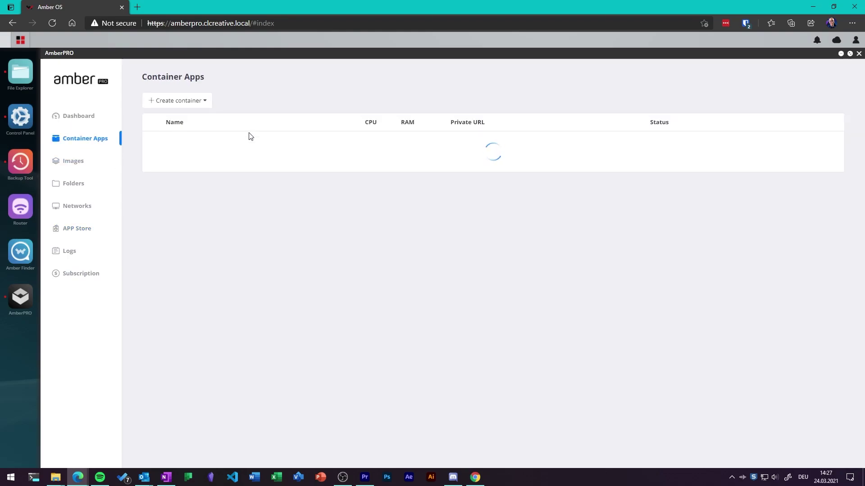
{"action": "left_click", "coordinate": [188, 201]}
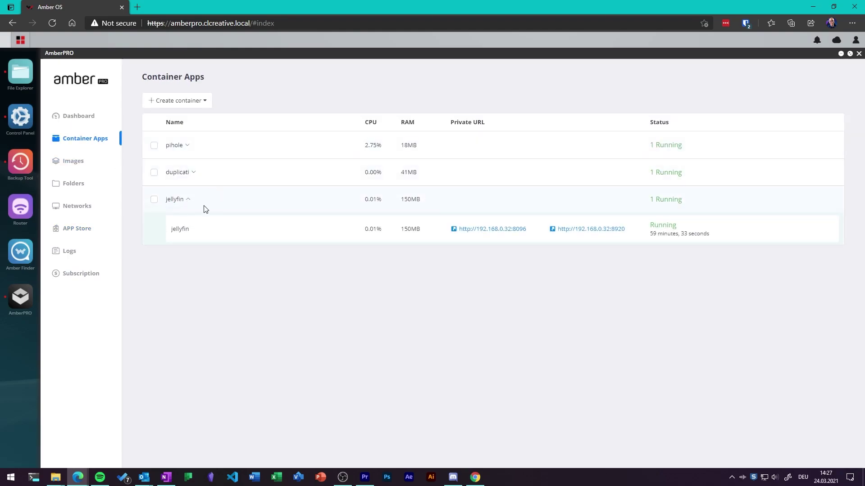